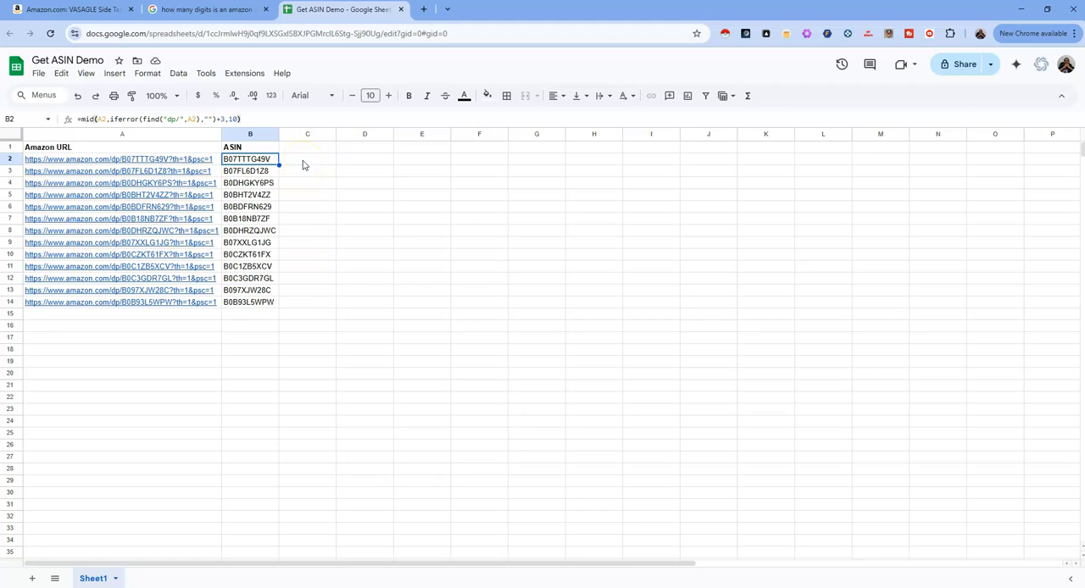
# - Check the length of an ASIN in the Google search results and locate the dp segment in the Amazon product page's URL
pyautogui.click(303, 162)
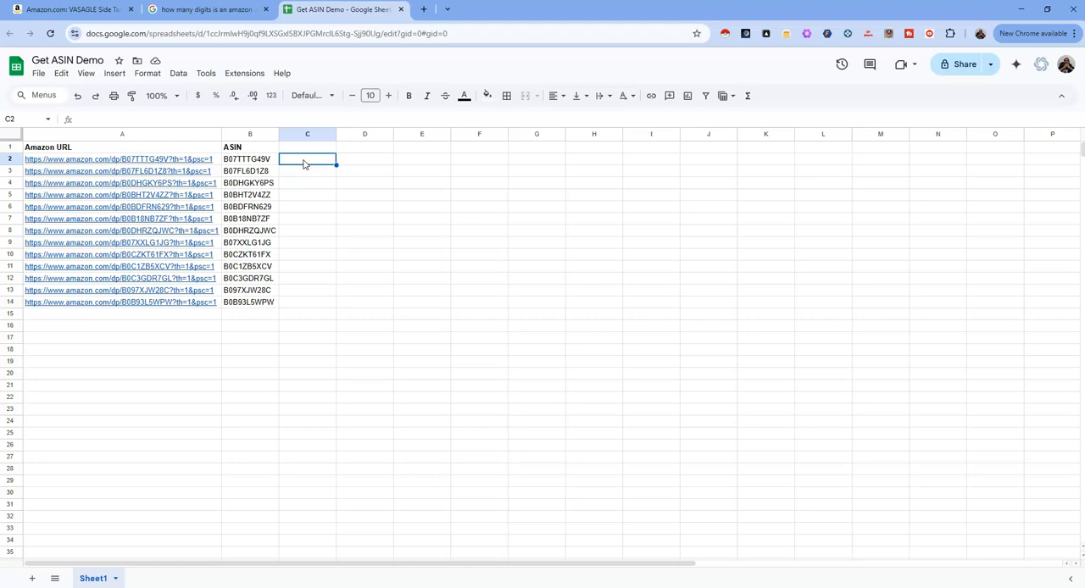
pyautogui.click(303, 168)
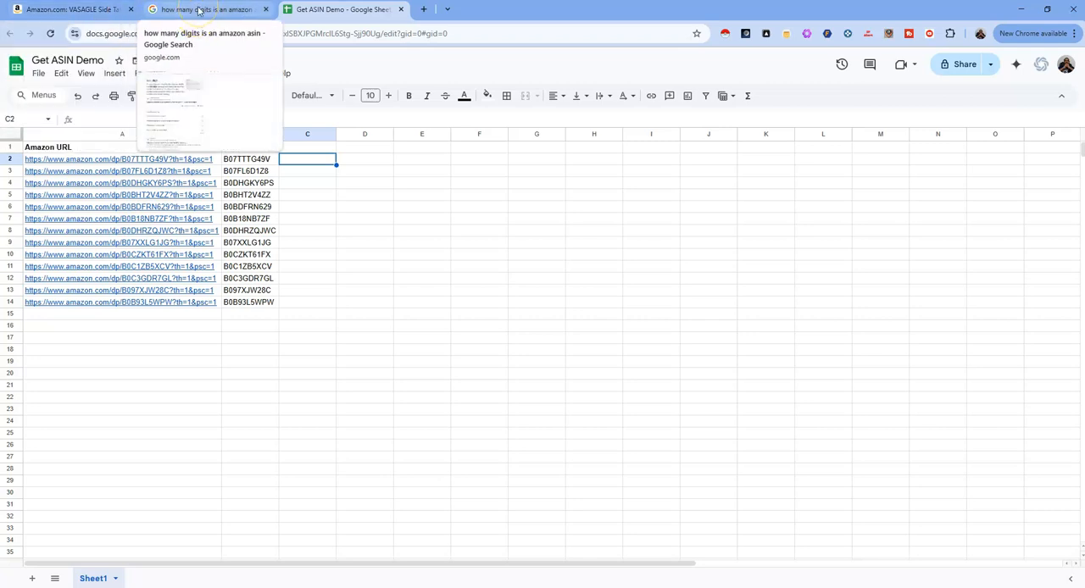
pyautogui.moveTo(198, 9); pyautogui.dragTo(100, 7)
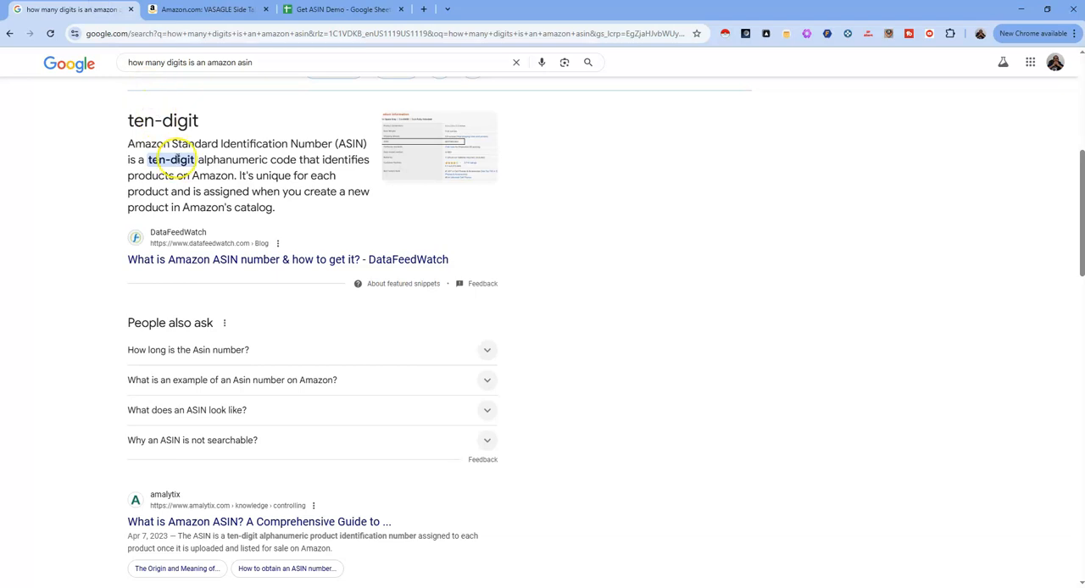
pyautogui.moveTo(145, 160); pyautogui.dragTo(296, 160)
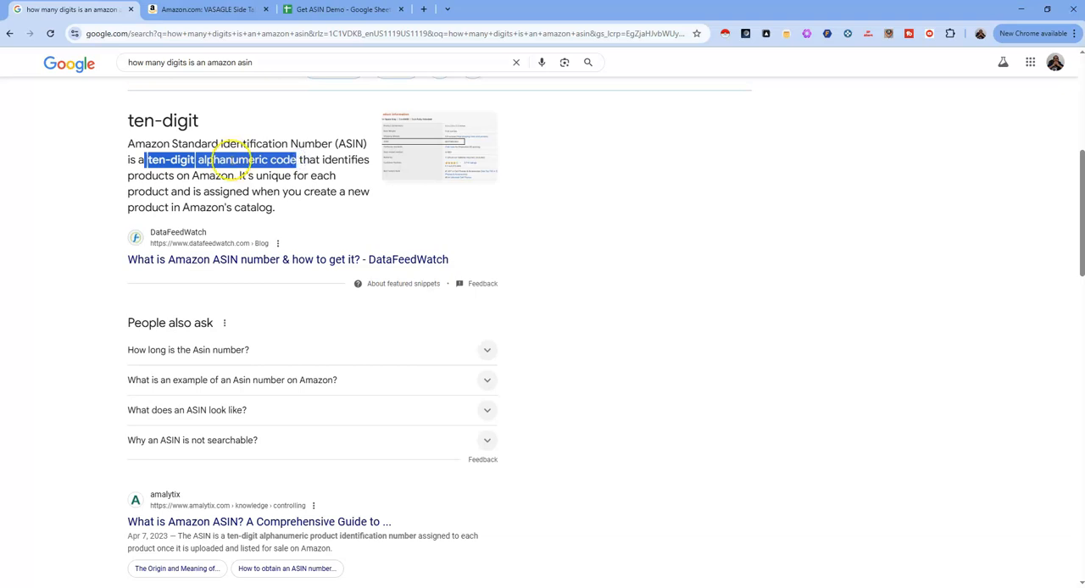
pyautogui.click(204, 13)
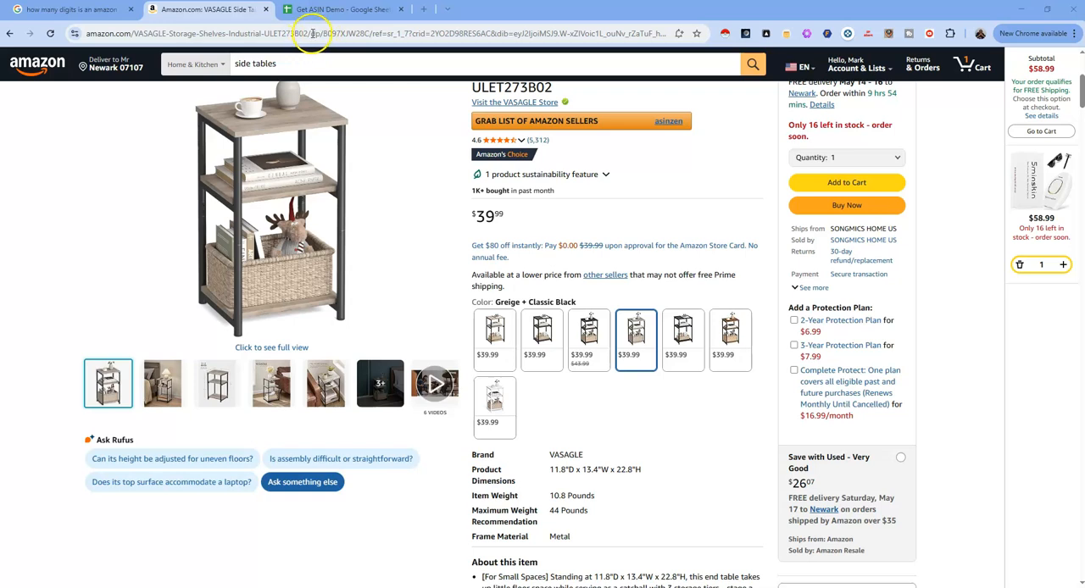
pyautogui.click(307, 34)
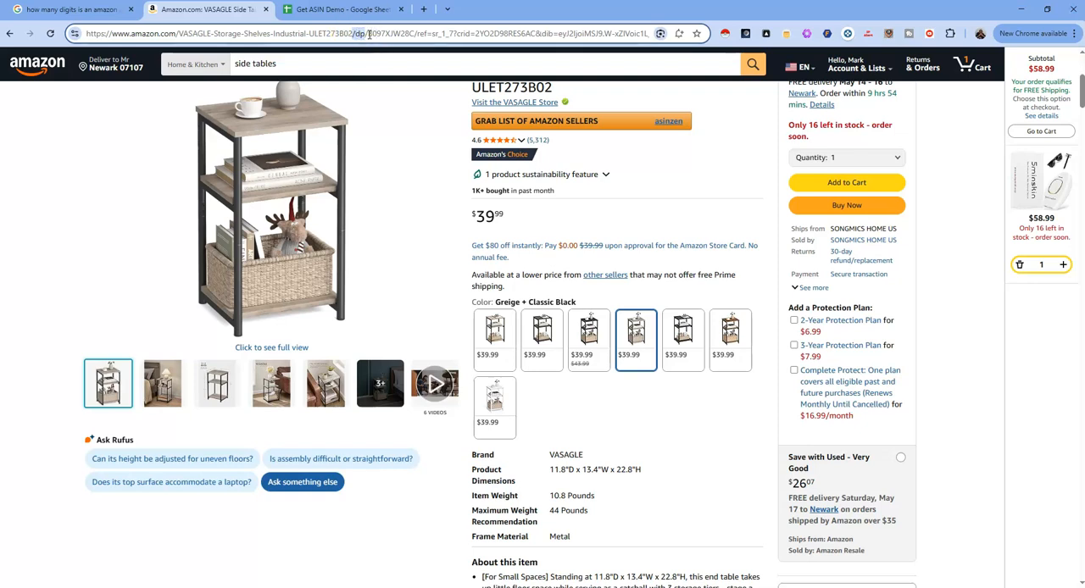
# - Return to the Get ASIN Demo spreadsheet and examine the MID formula in B2 against the URL in A2 at a larger size
pyautogui.click(322, 10)
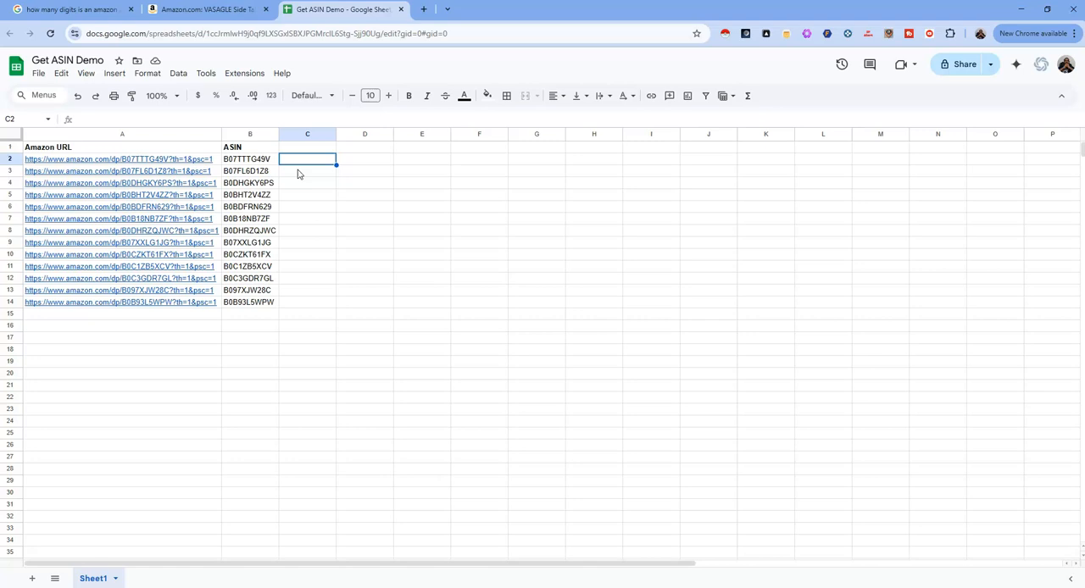
pyautogui.click(251, 163)
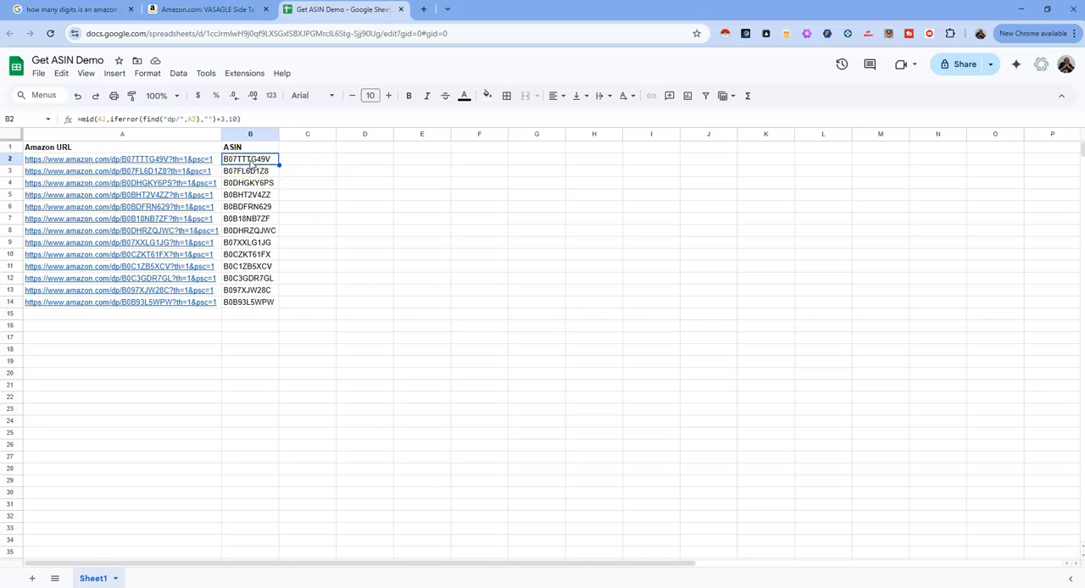
pyautogui.tripleClick(250, 162)
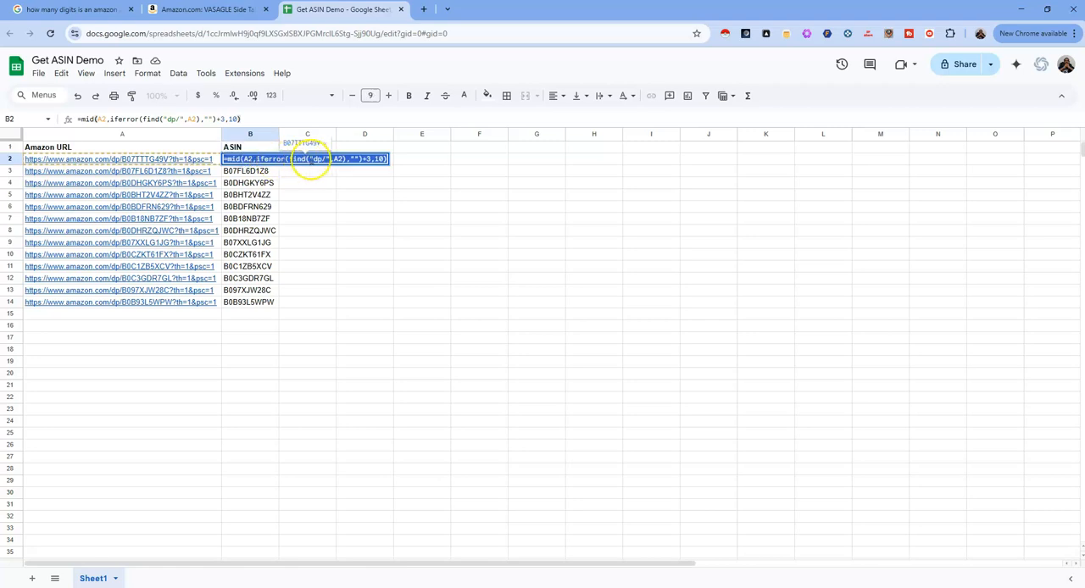
pyautogui.click(238, 160)
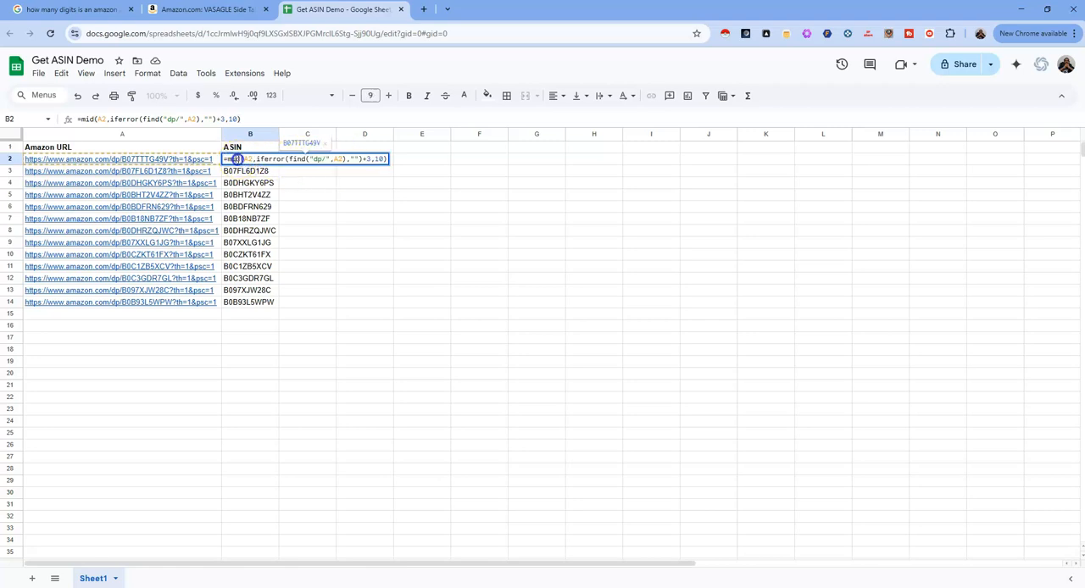
pyautogui.press('Escape')
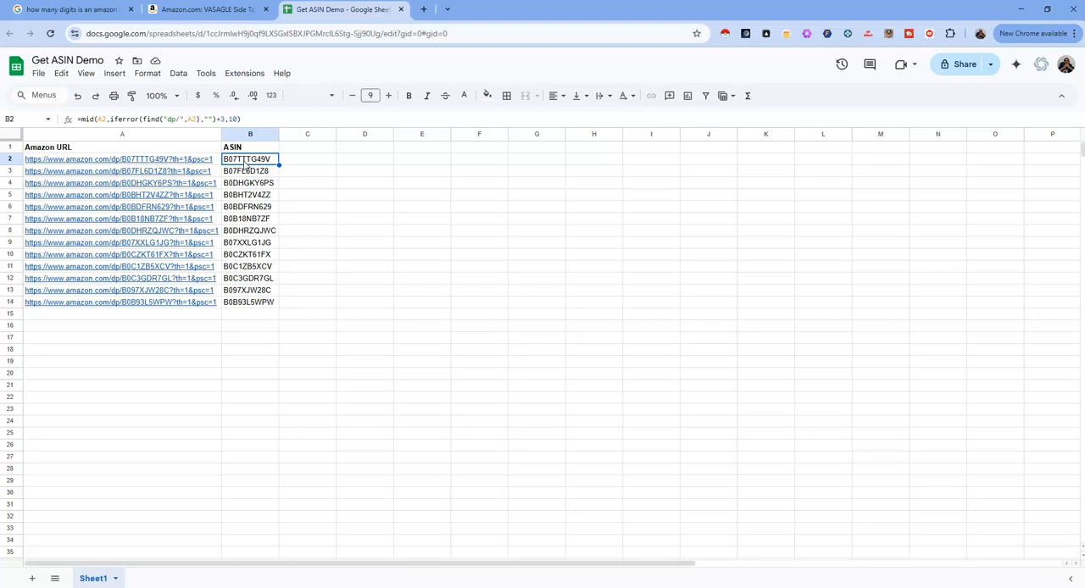
pyautogui.hotkey('ctrl', '+')
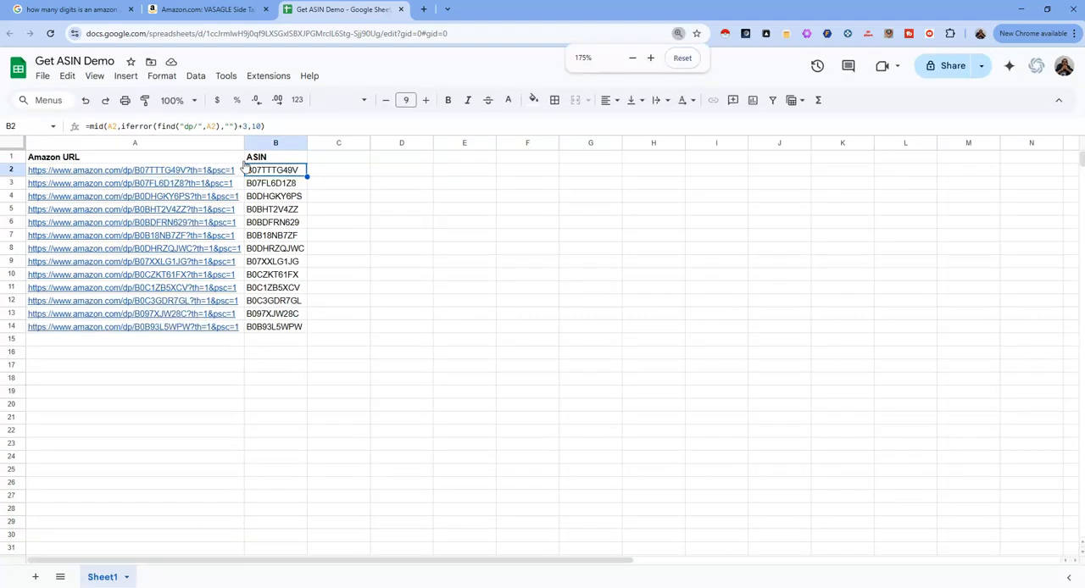
pyautogui.hotkey('ctrl', '+')
pyautogui.hotkey('ctrl', '+')
pyautogui.hotkey('ctrl', '+')
pyautogui.hotkey('ctrl', '+')
pyautogui.hotkey('ctrl', '+')
pyautogui.hotkey('ctrl', '+')
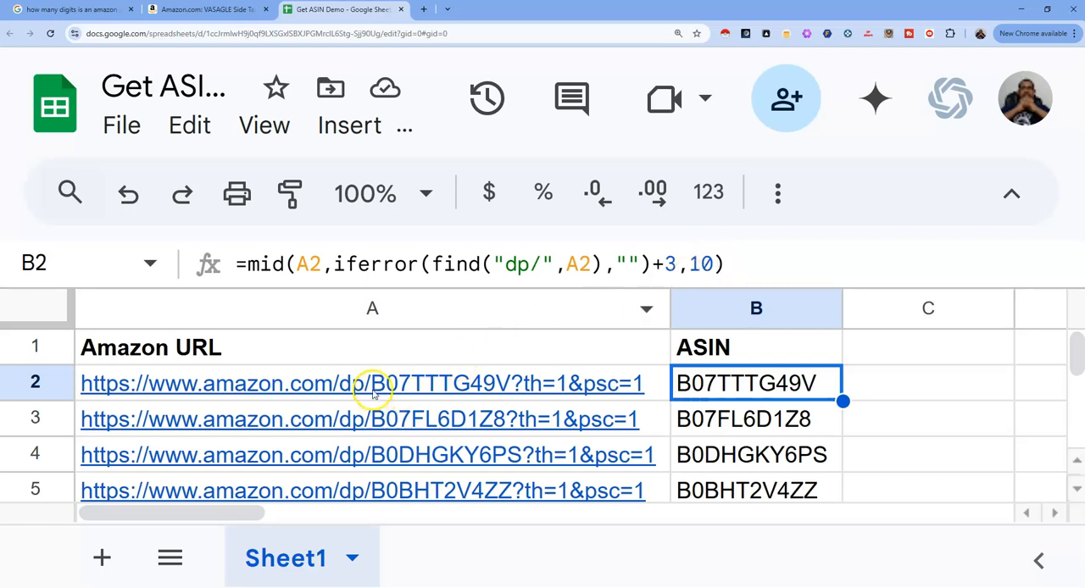
pyautogui.moveTo(373, 394)
pyautogui.hotkey('ctrl', '-')
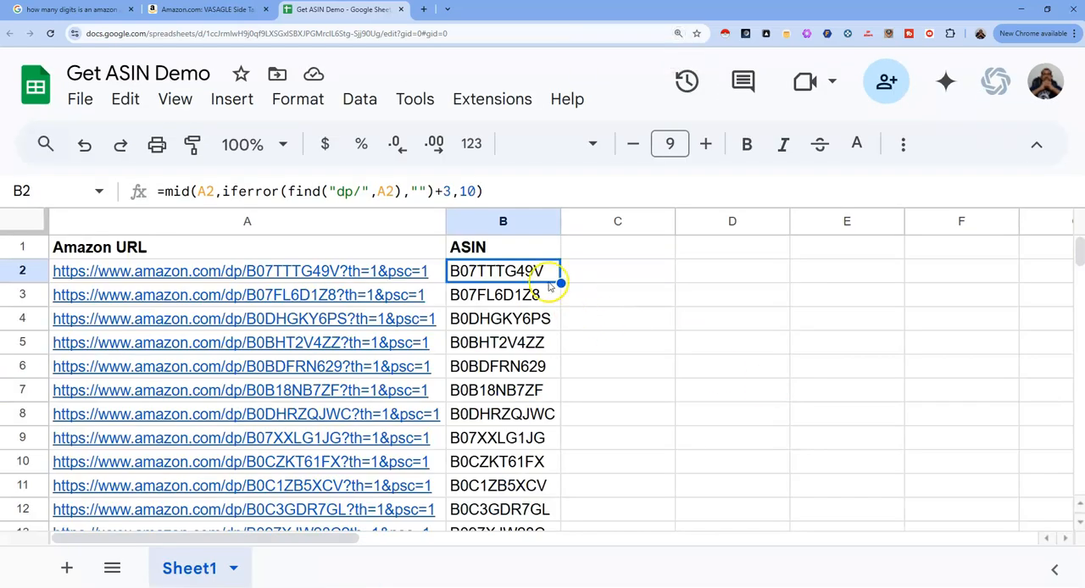
# - Fill the MID formula from B2 down through B14
pyautogui.click(589, 271)
pyautogui.click(556, 279)
pyautogui.moveTo(561, 283); pyautogui.dragTo(547, 531)
pyautogui.scroll(-2, 582, 459)
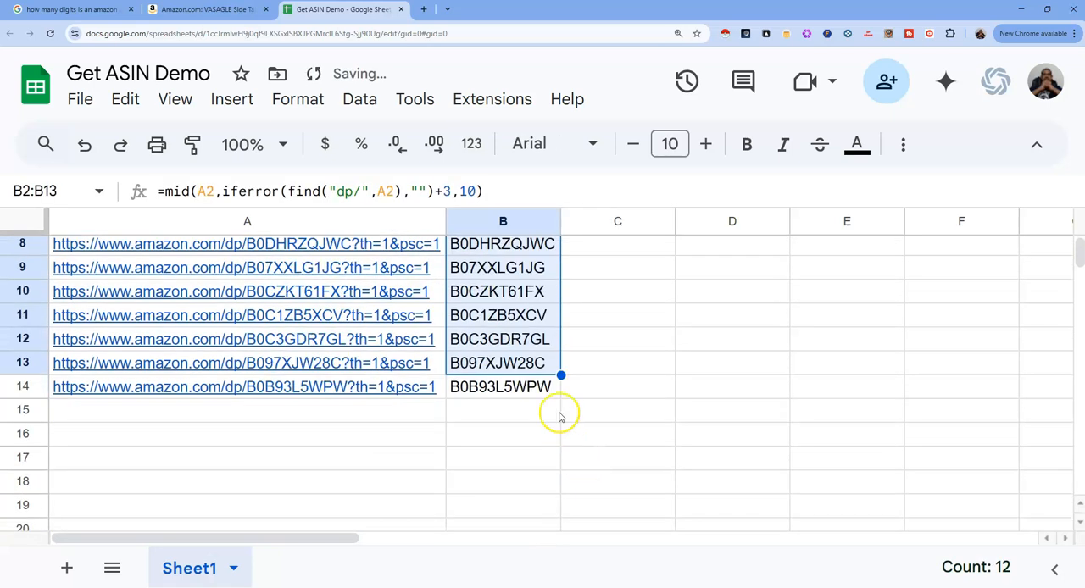
pyautogui.moveTo(561, 375); pyautogui.dragTo(562, 398)
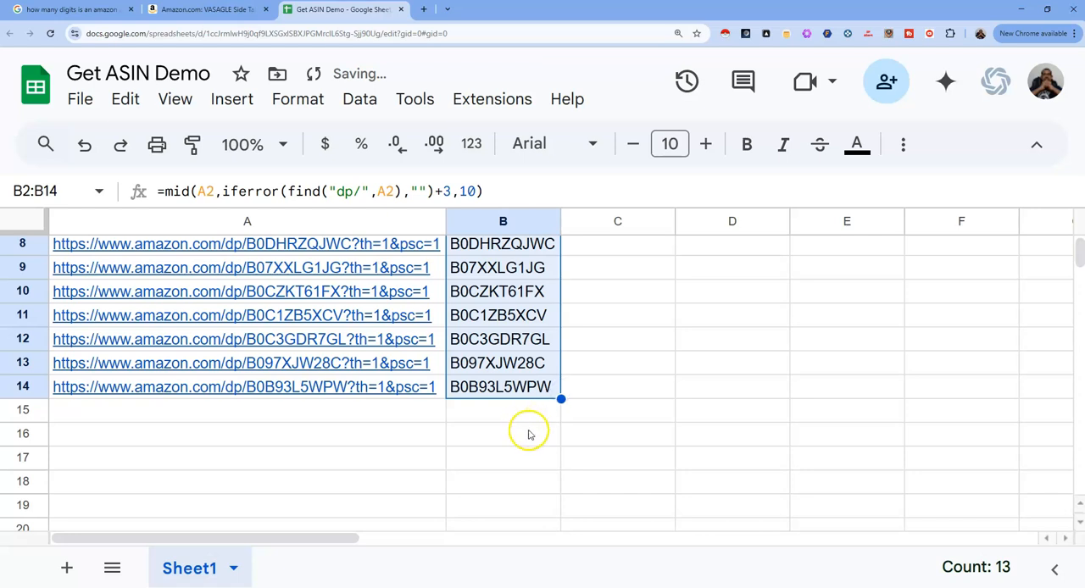
pyautogui.scroll(3, 518, 415)
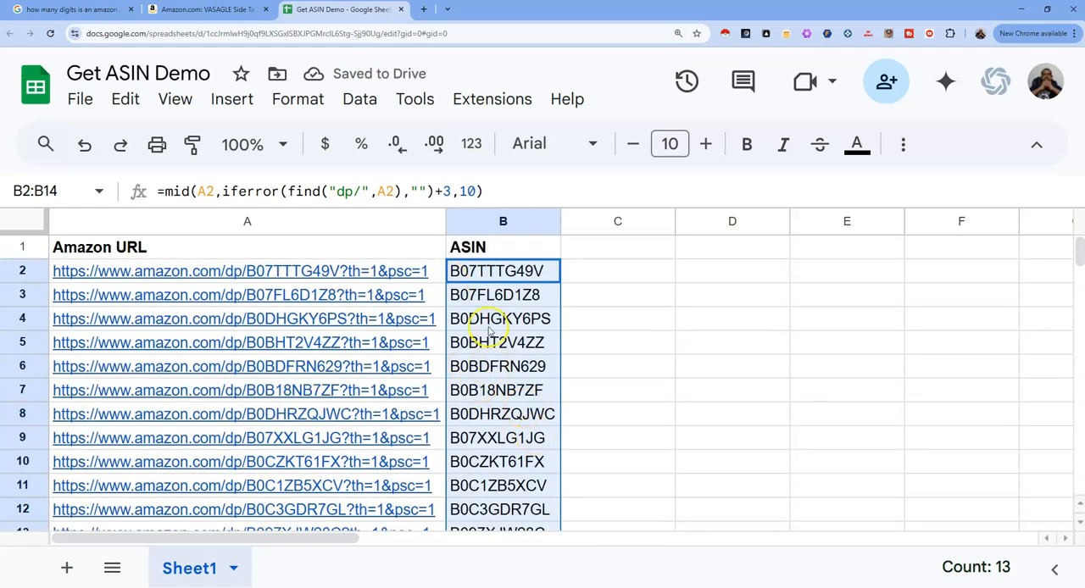
# - Enter the formula =getasin(A2) in cell C2
pyautogui.click(589, 280)
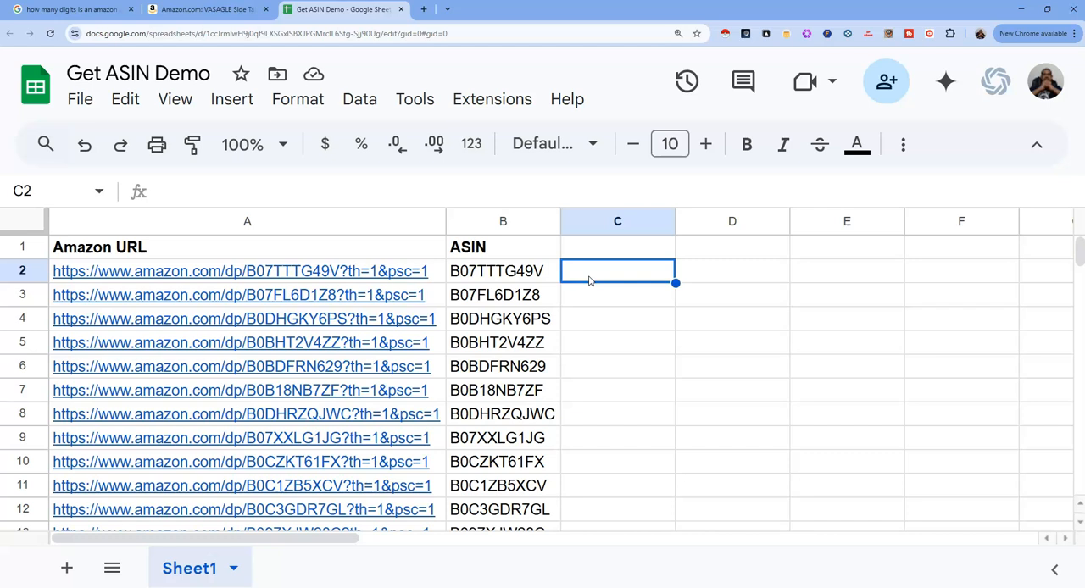
pyautogui.write('=')
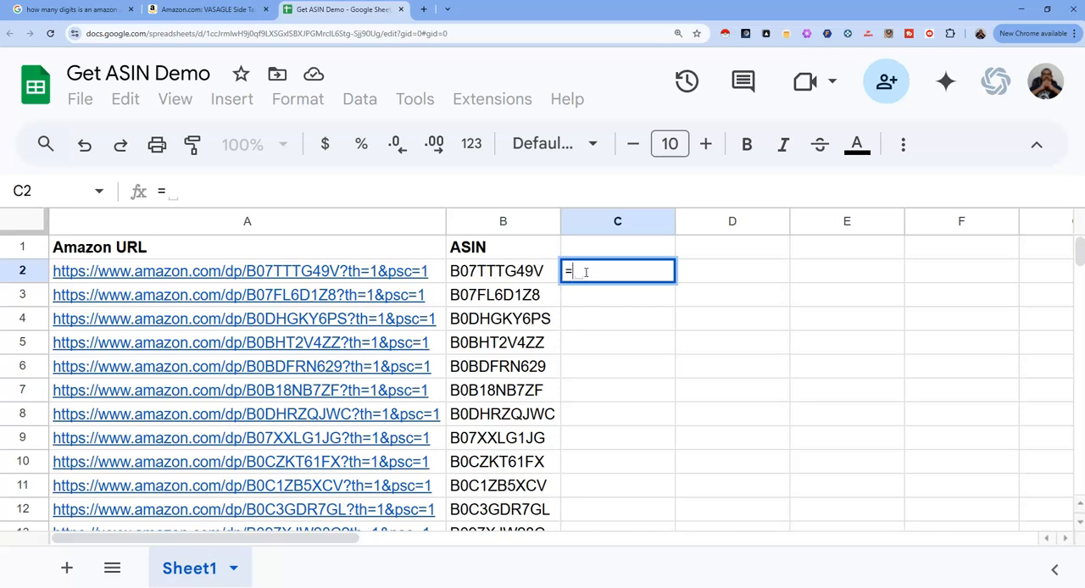
pyautogui.write('getasi')
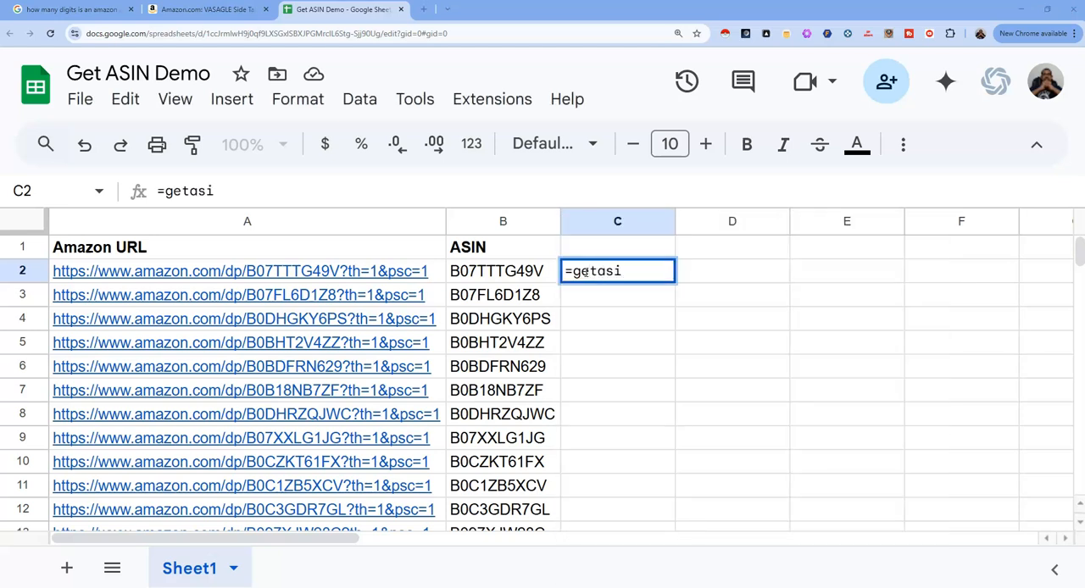
pyautogui.click(651, 271)
pyautogui.write('n')
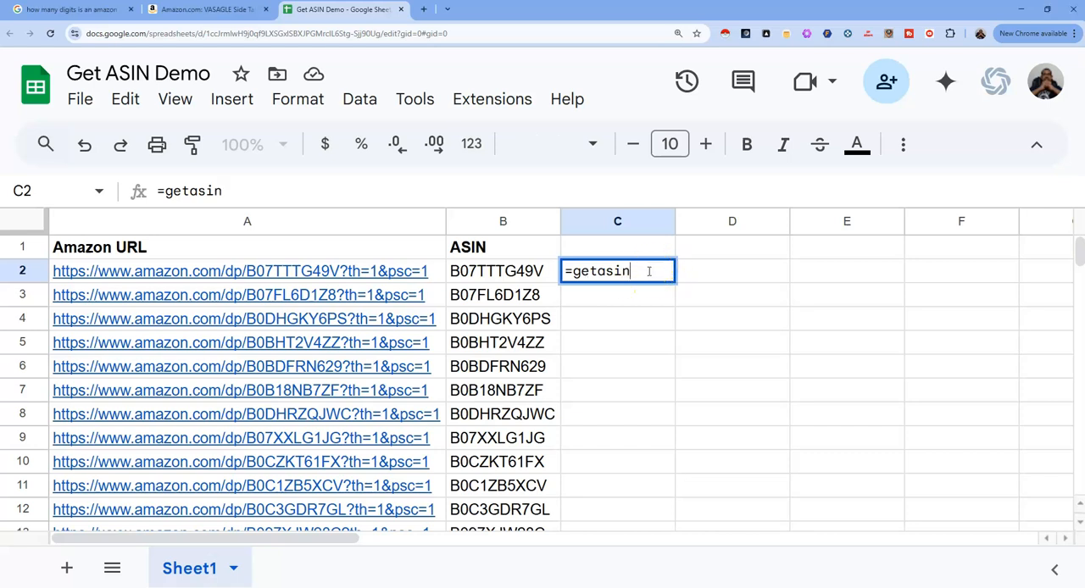
pyautogui.write('(')
pyautogui.click(651, 273)
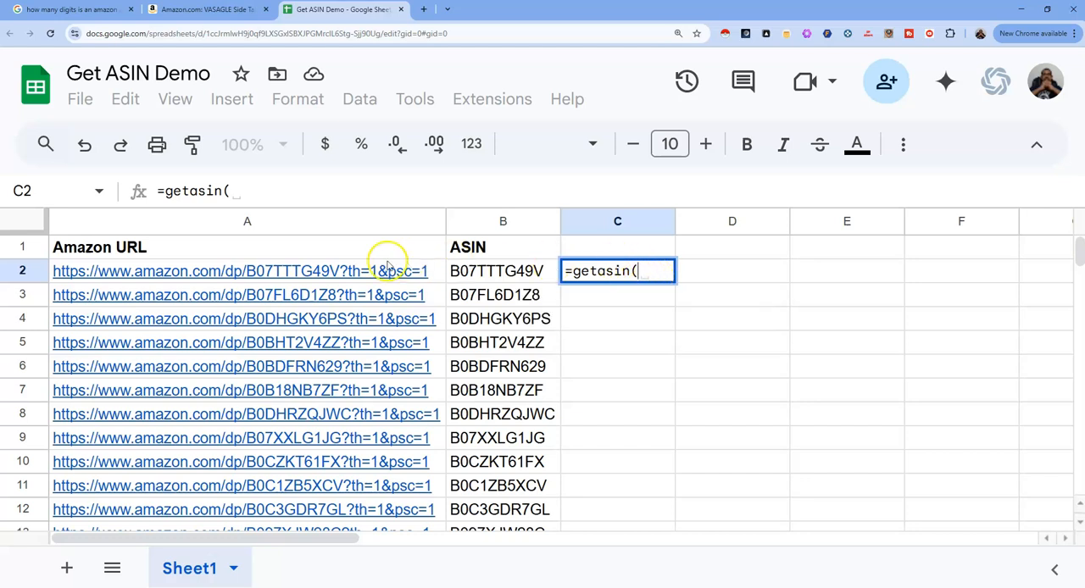
pyautogui.click(360, 271)
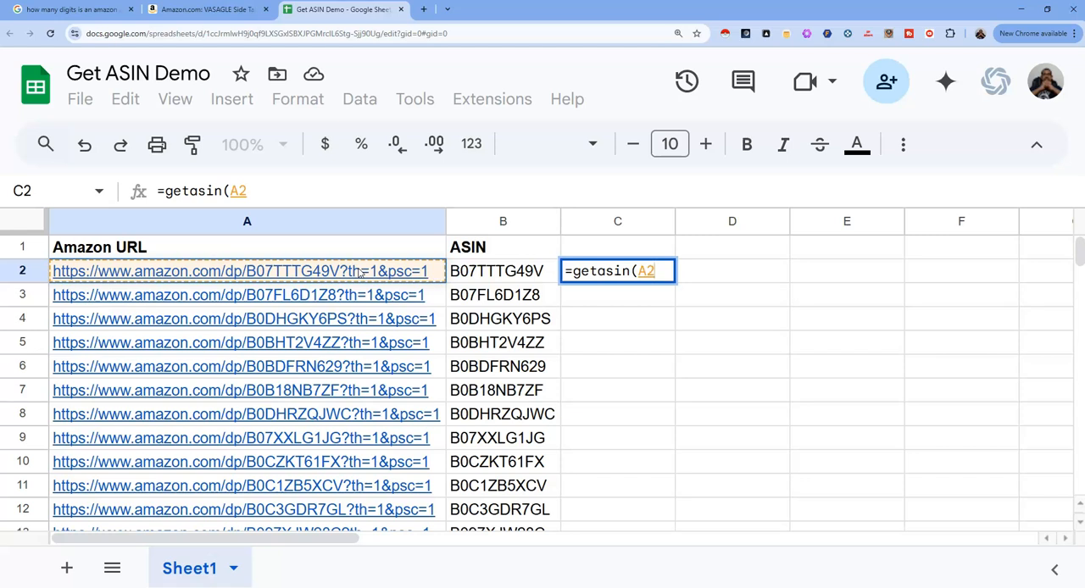
pyautogui.press('Return')
# - Fill the getasin formula from C2 down through C14
pyautogui.click(627, 271)
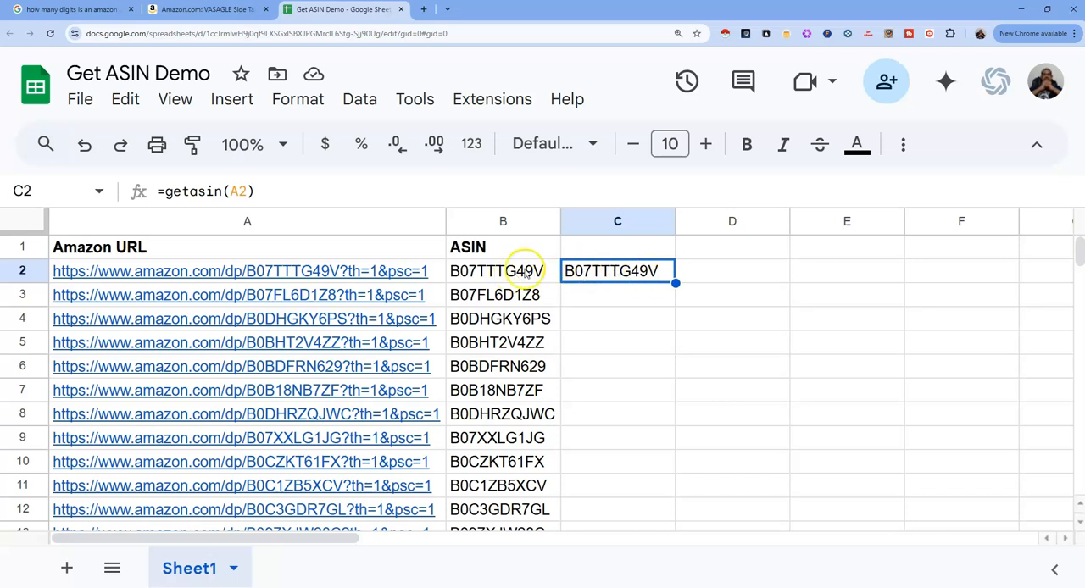
pyautogui.moveTo(676, 283); pyautogui.dragTo(653, 507)
pyautogui.scroll(-1, 657, 487)
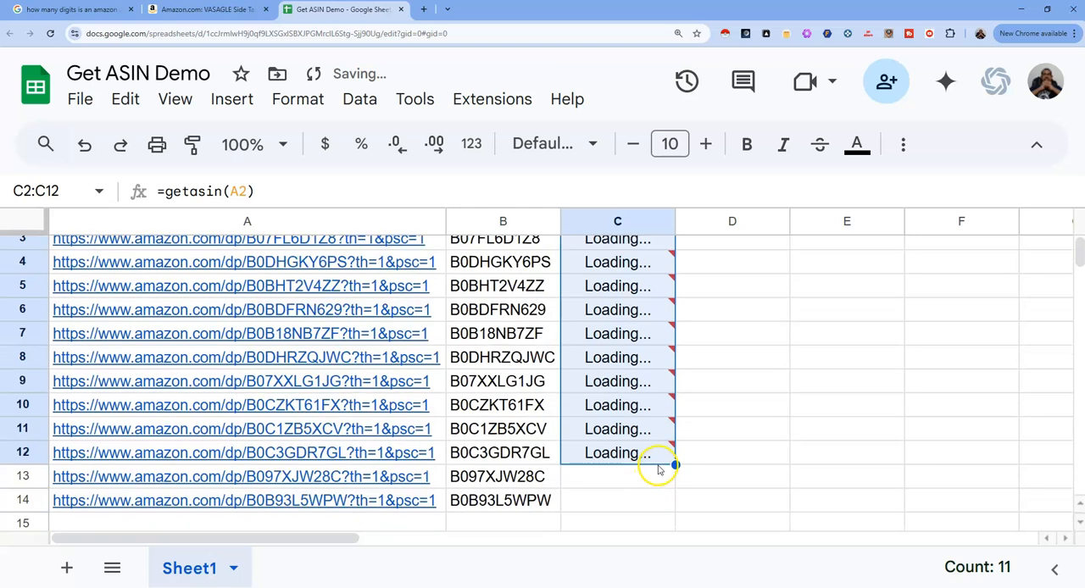
pyautogui.moveTo(676, 465); pyautogui.dragTo(669, 500)
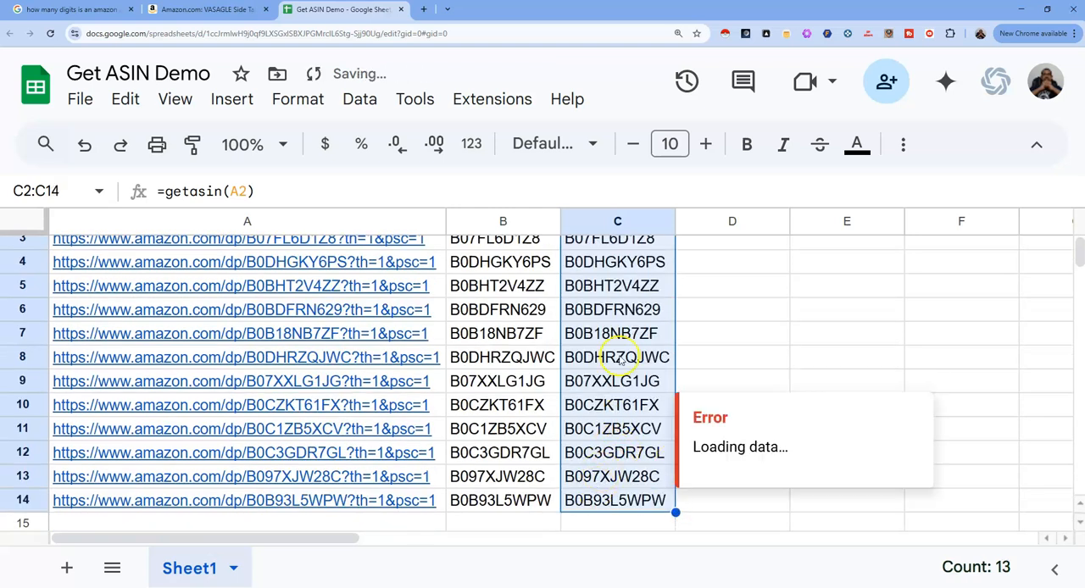
pyautogui.scroll(1, 534, 482)
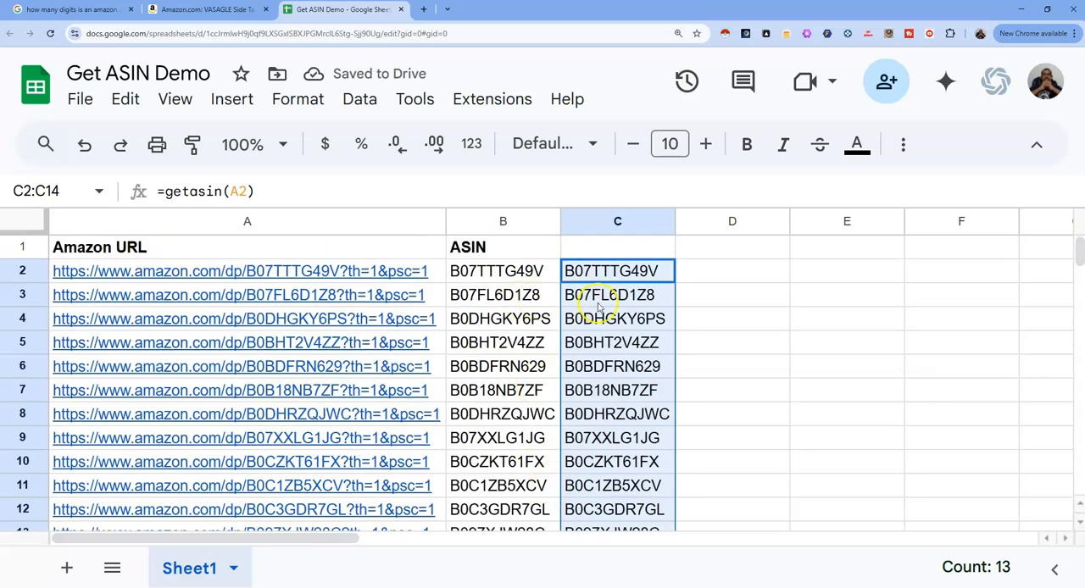
# - Clear the ASIN formulas in B3:B14
pyautogui.click(513, 295)
pyautogui.moveTo(518, 296); pyautogui.dragTo(523, 451)
pyautogui.press('Delete')
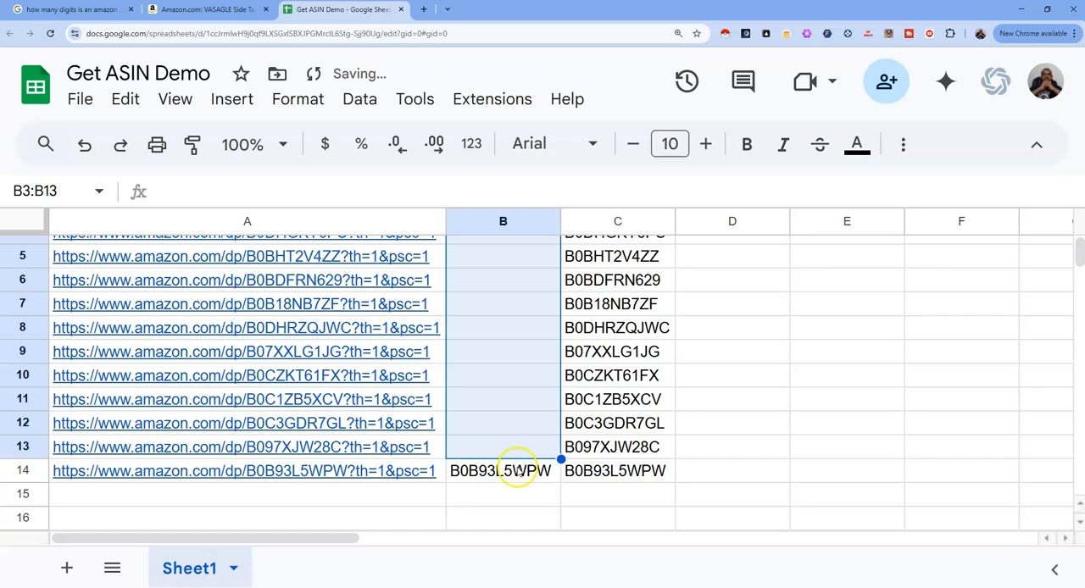
pyautogui.click(518, 471)
pyautogui.press('Delete')
pyautogui.scroll(3, 516, 436)
# - Refill the cleared ASIN cells by copying the MID formula from B2 down through B14
pyautogui.click(521, 276)
pyautogui.moveTo(556, 282); pyautogui.dragTo(536, 444)
pyautogui.scroll(2, 530, 409)
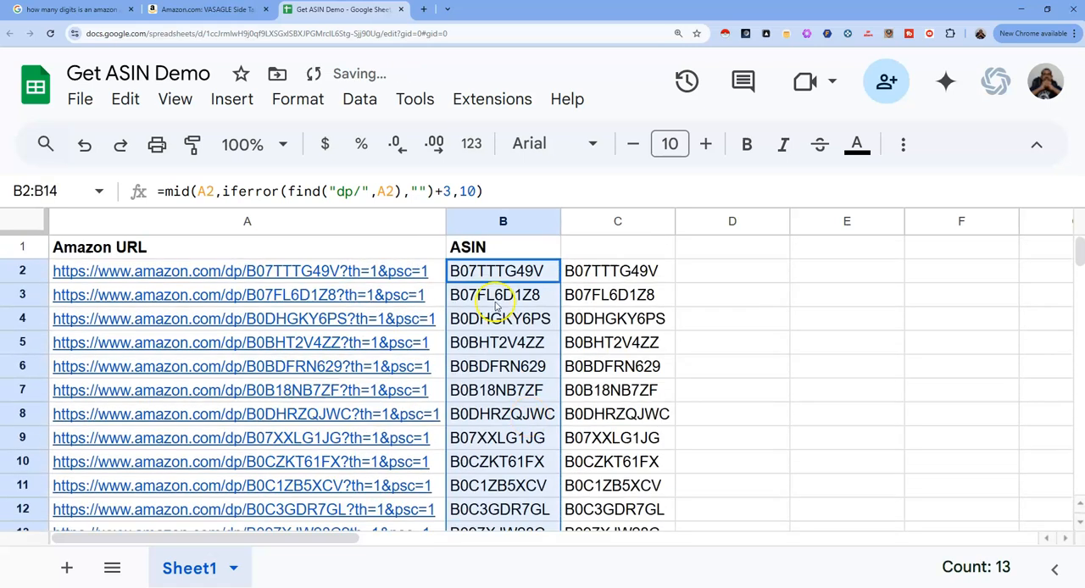
# - Compare the formulas in B2 and C2 and review the ASINs extracted in both columns
pyautogui.click(522, 247)
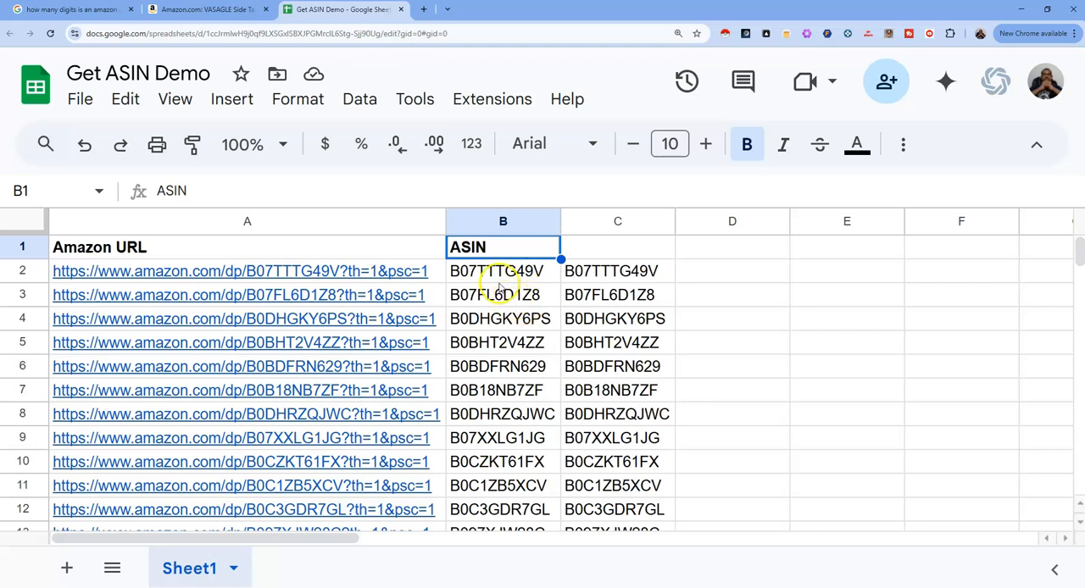
pyautogui.click(510, 277)
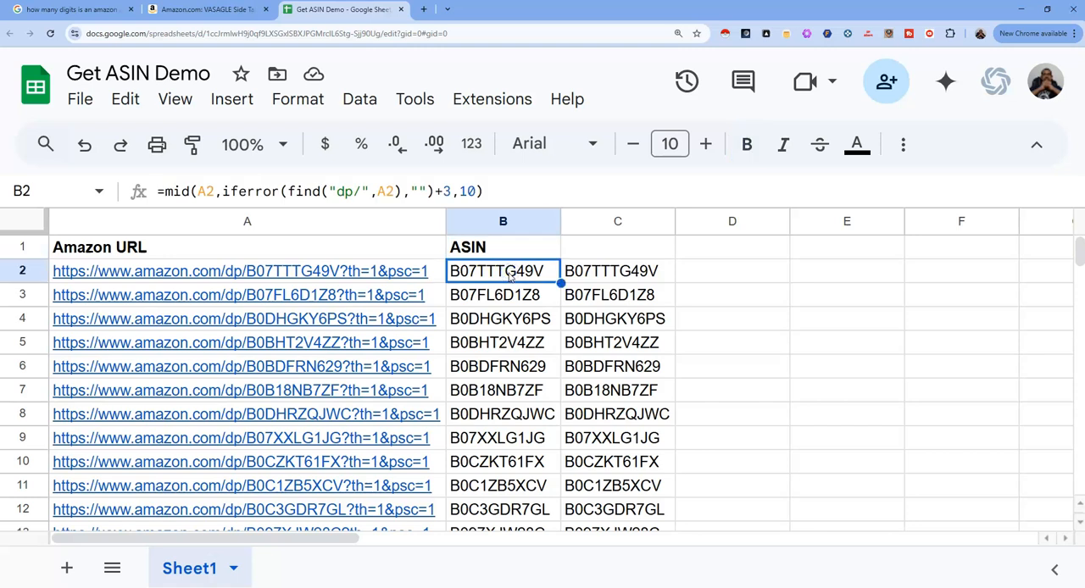
pyautogui.click(600, 271)
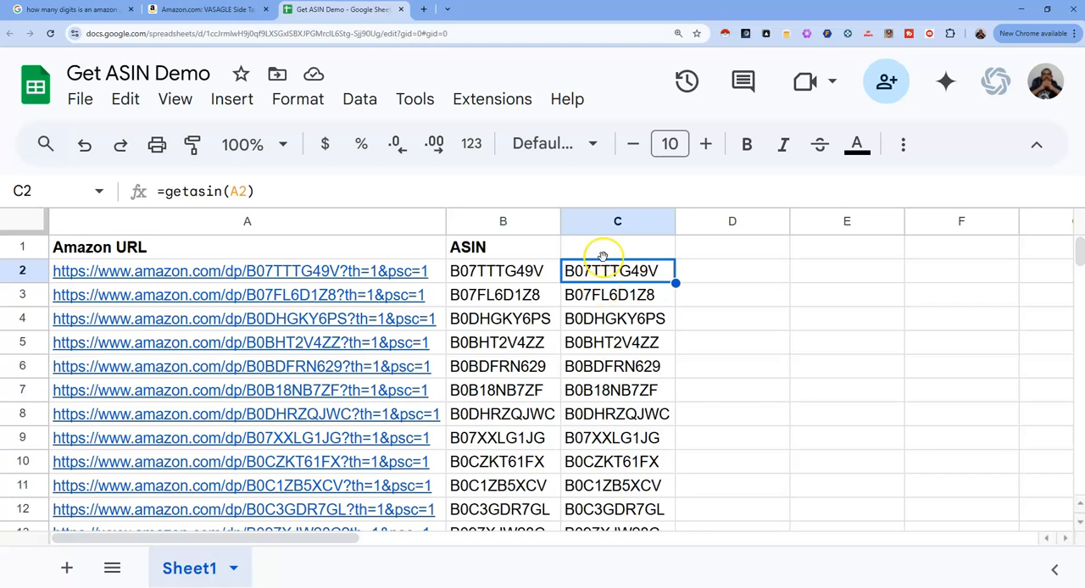
pyautogui.click(608, 250)
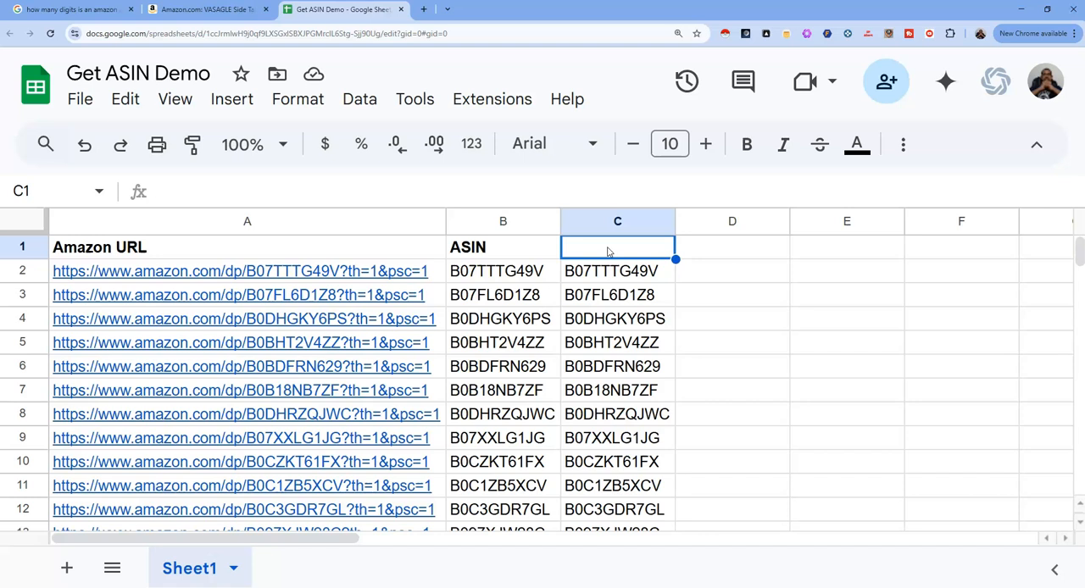
pyautogui.scroll(-5, 612, 322)
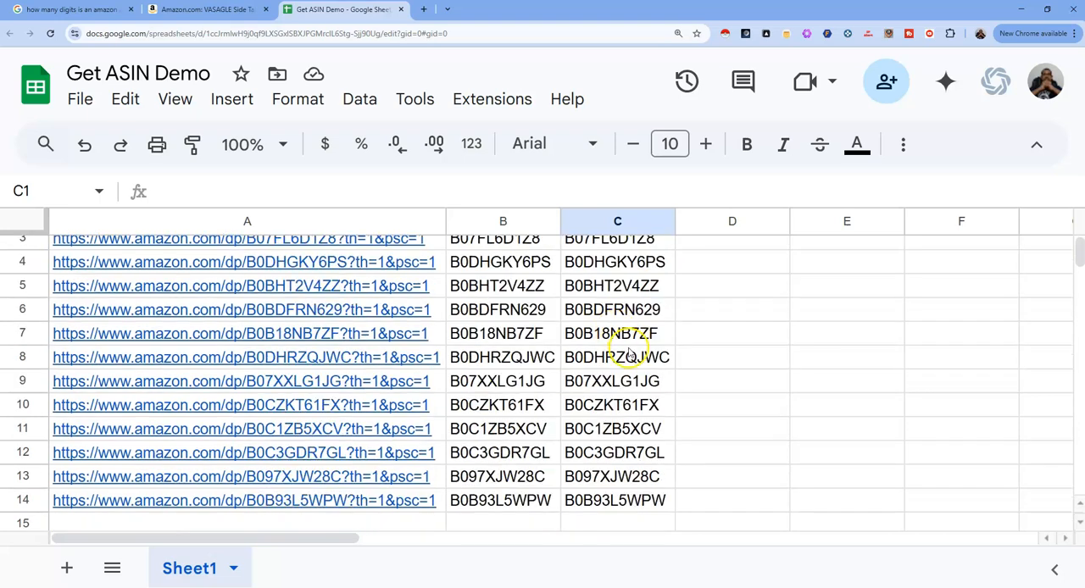
pyautogui.scroll(5, 583, 337)
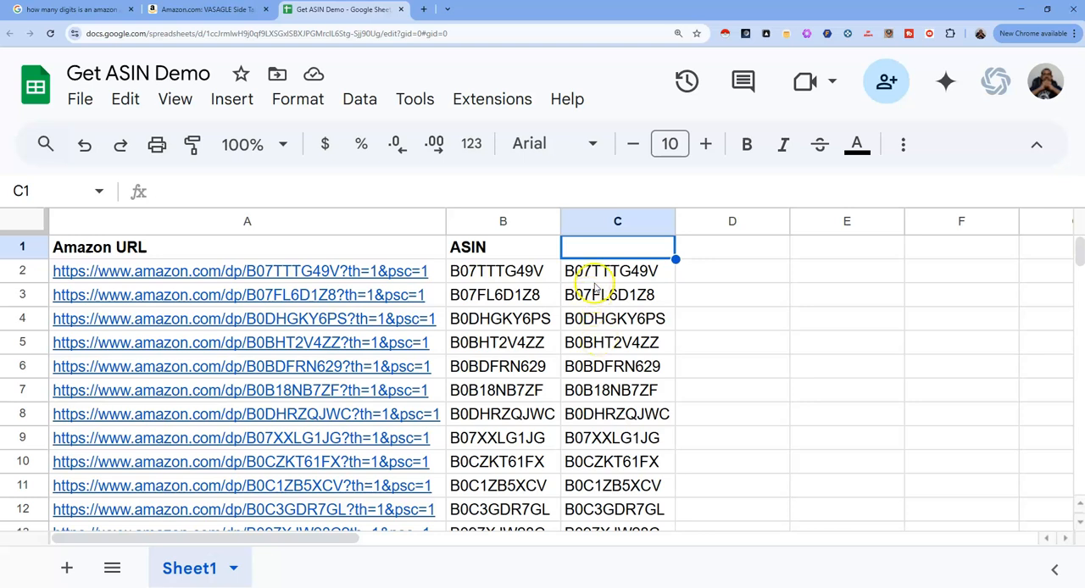
# - Open the spreadsheet's Apps Script project, acknowledge the account notice and view the getasin function in Code.gs
pyautogui.click(490, 100)
pyautogui.click(522, 215)
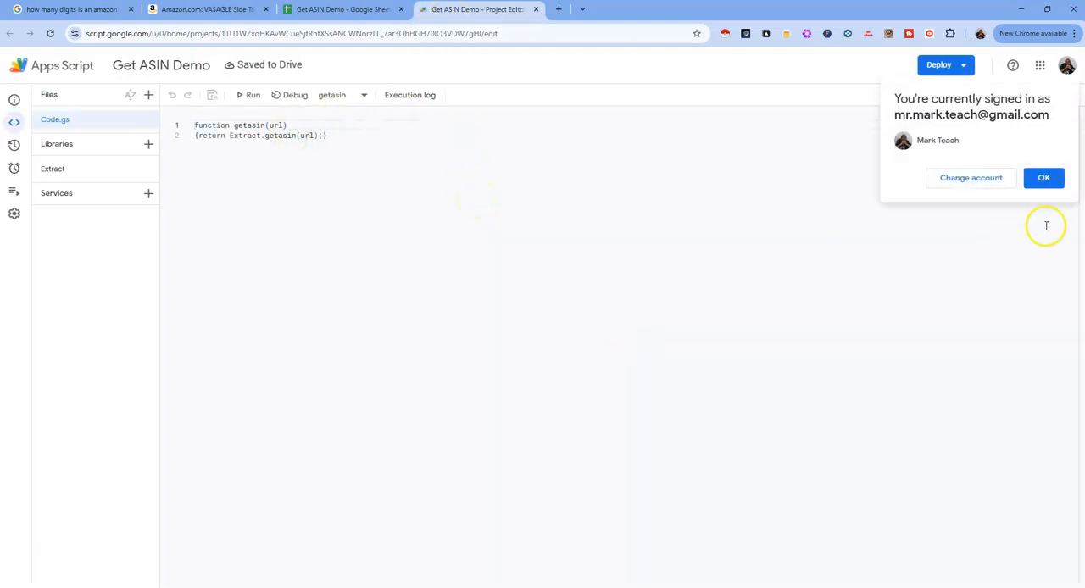
pyautogui.click(1046, 178)
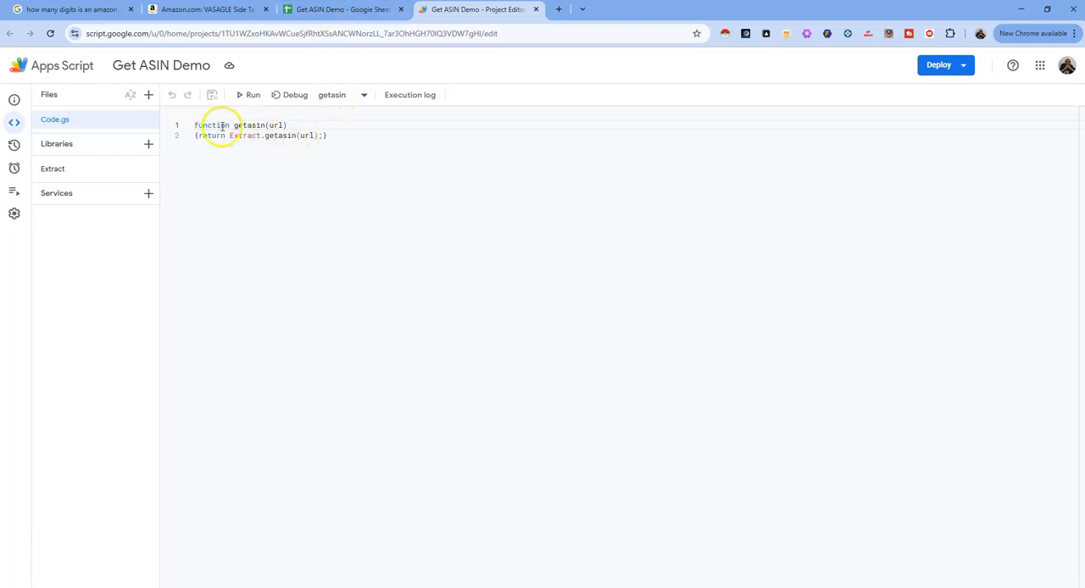
# - Return to the spreadsheet and view the MID formula in B2 beside the getasin column
pyautogui.click(331, 10)
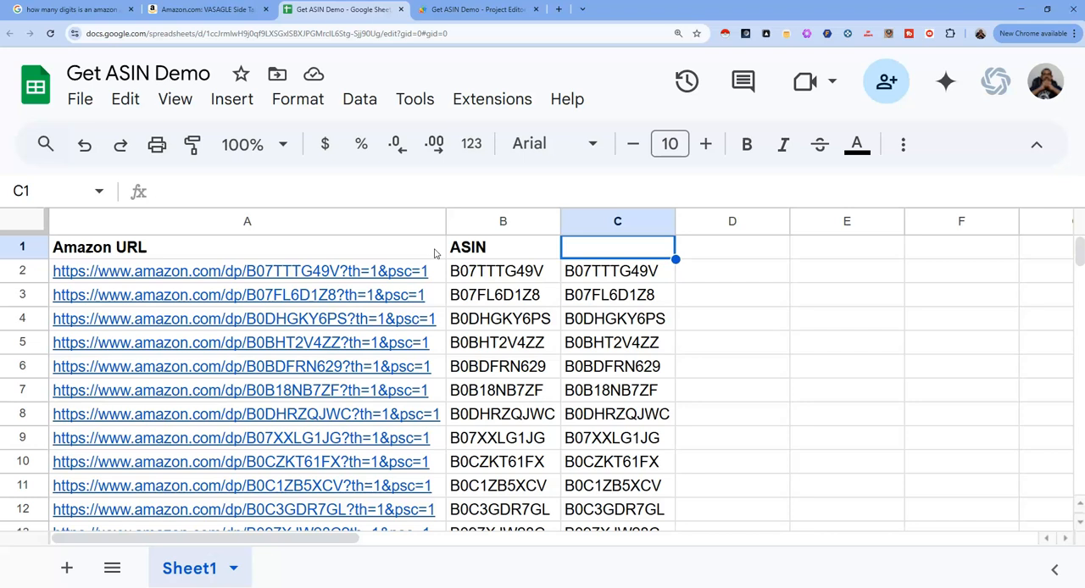
pyautogui.click(489, 274)
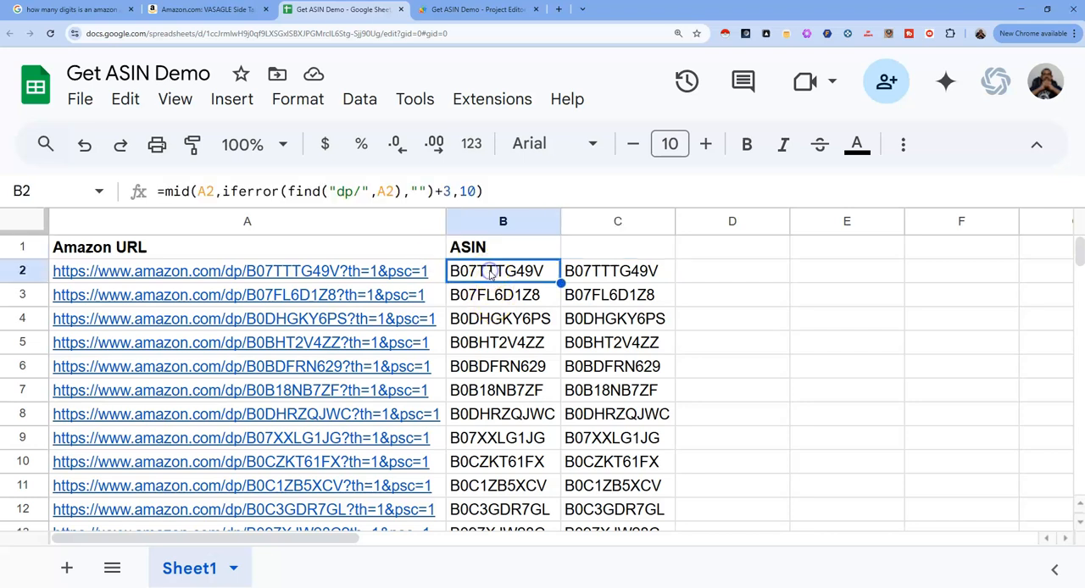
pyautogui.click(605, 255)
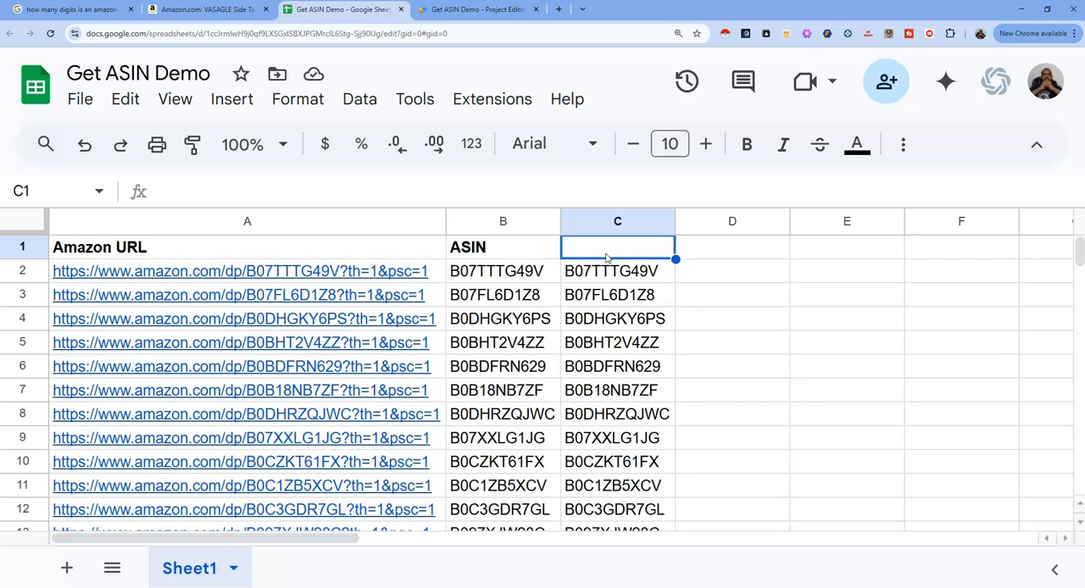